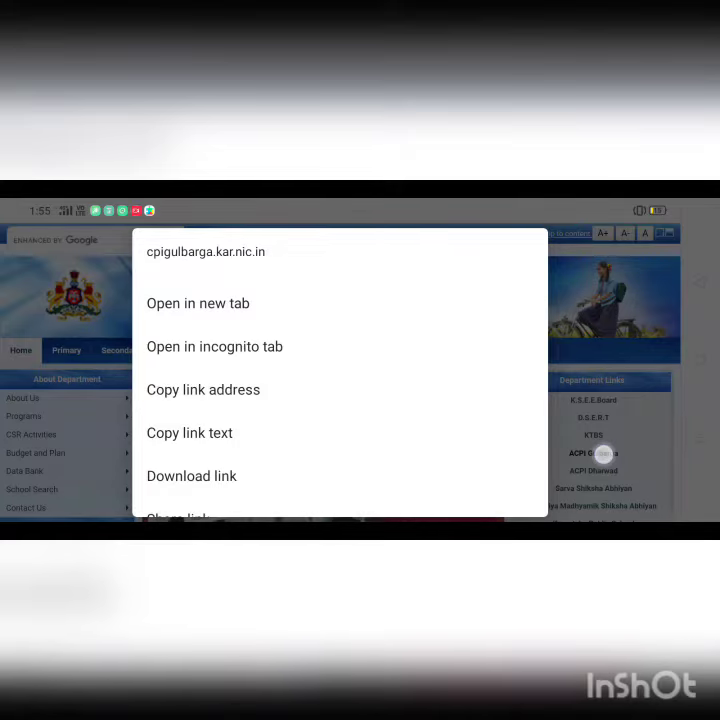
# - Dismiss the link options menu on the homepage without choosing any option
pyautogui.click(603, 453)
pyautogui.scroll(-6, 340, 400)
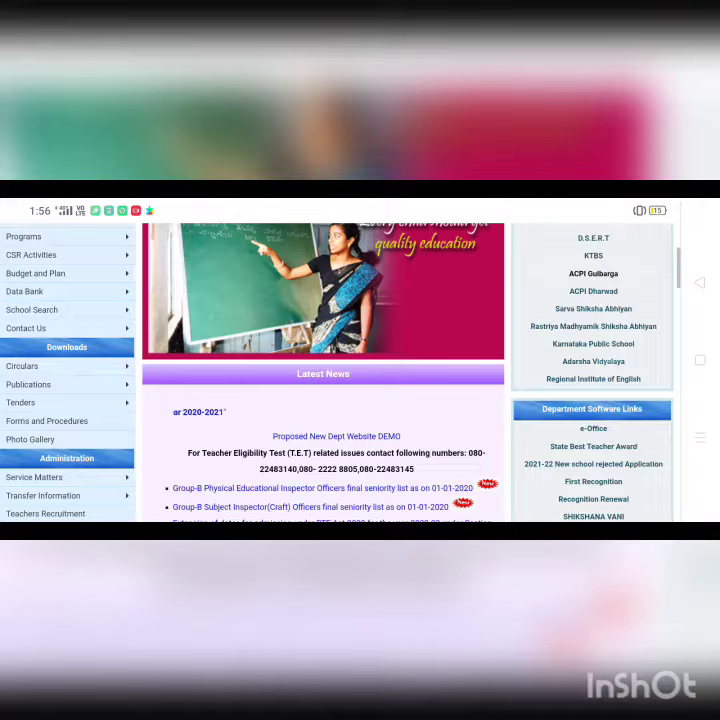
pyautogui.scroll(-1, 340, 400)
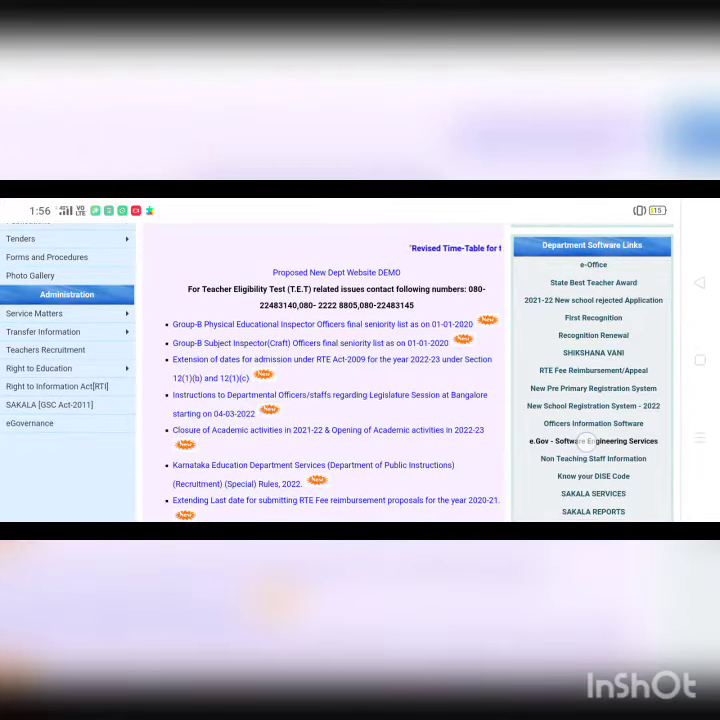
pyautogui.scroll(-1, 360, 380)
pyautogui.scroll(-1, 360, 380)
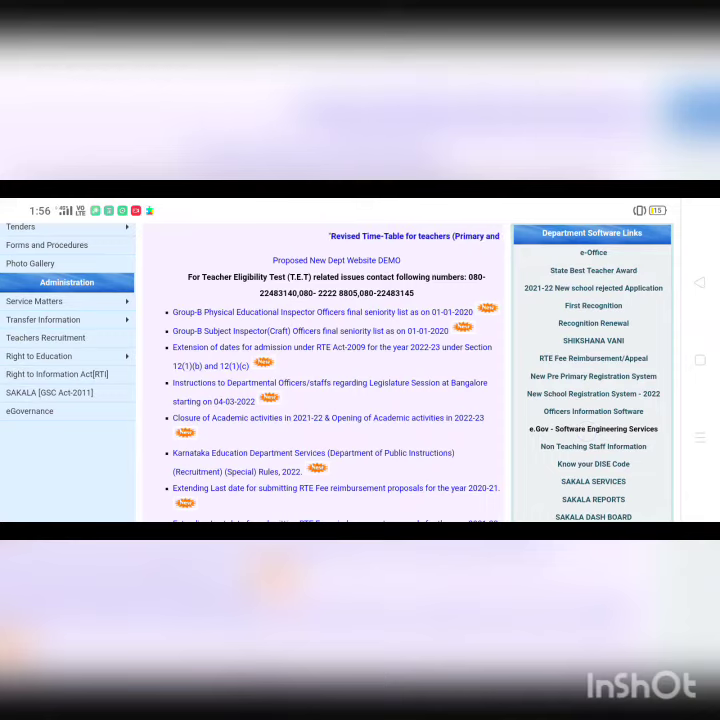